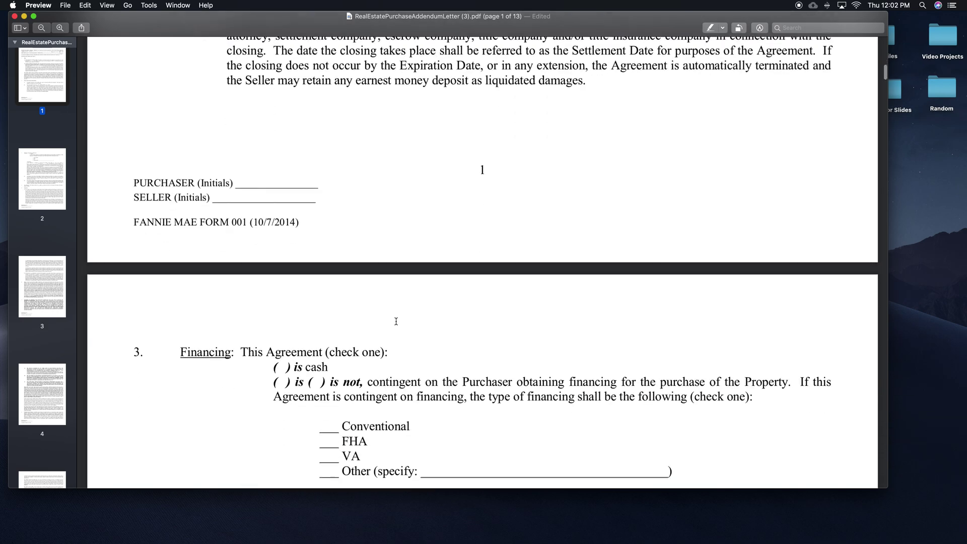
scroll(396, 321, down, 15)
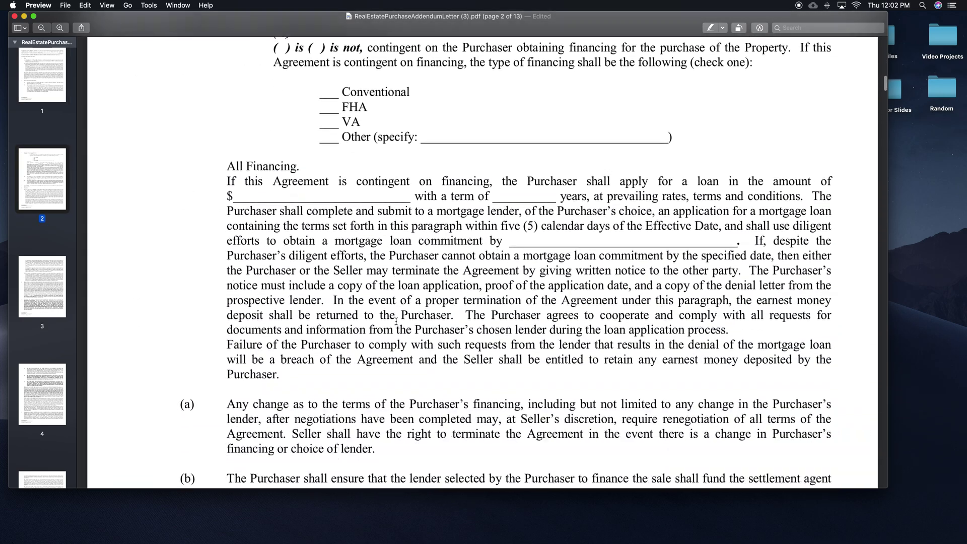
scroll(395, 321, up, 20)
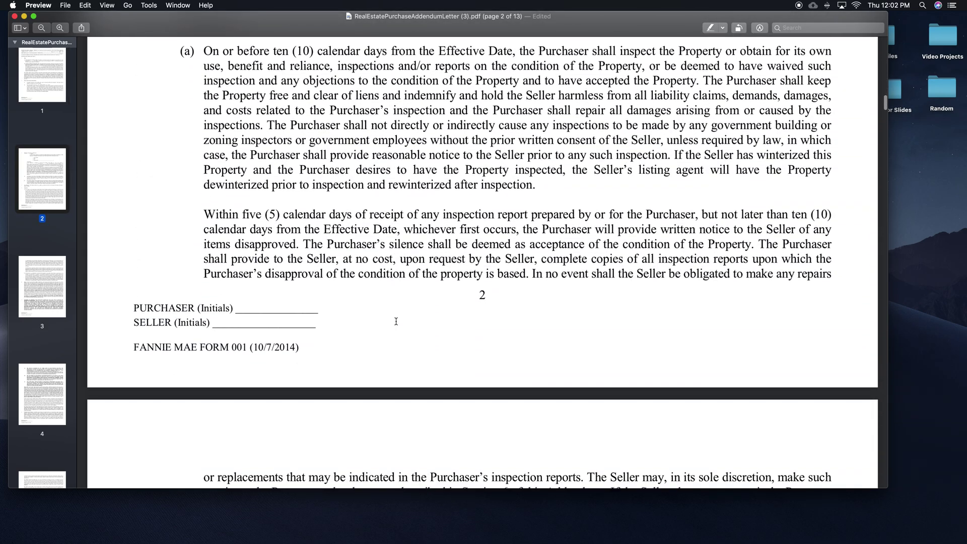
scroll(396, 322, up, 5)
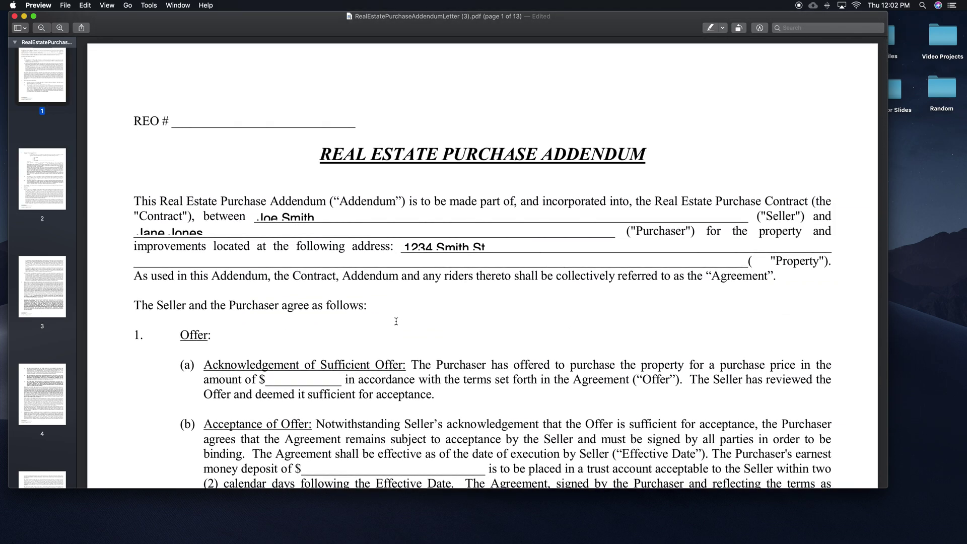
mouse_move(400, 539)
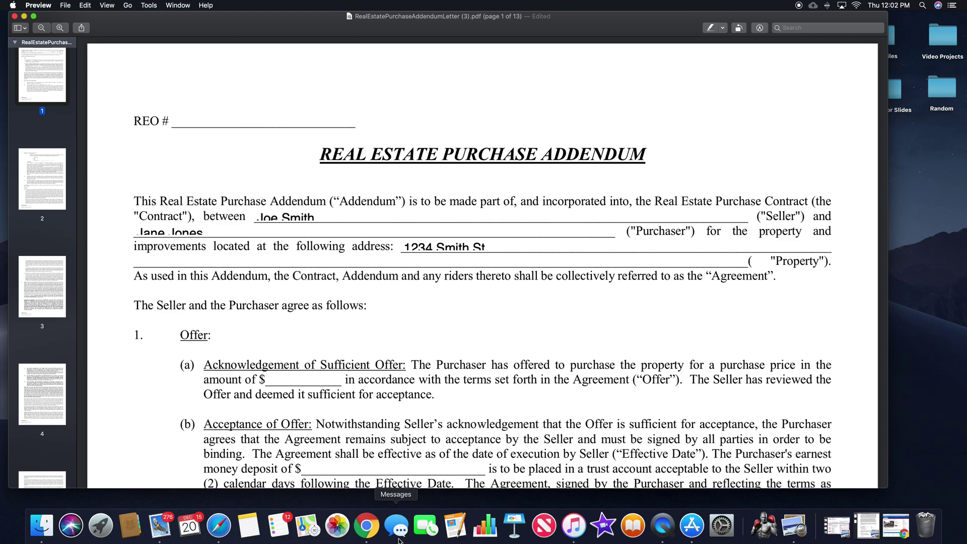
click(367, 525)
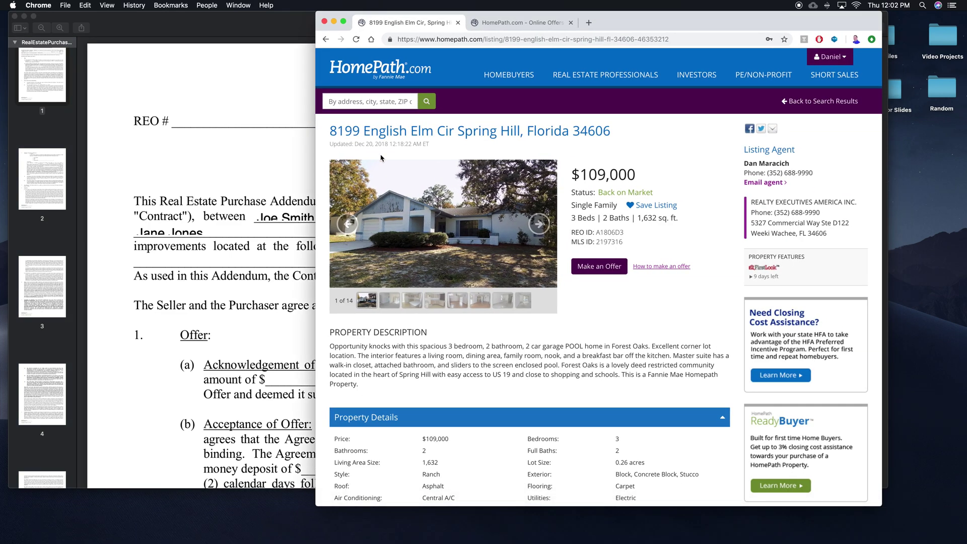
click(344, 22)
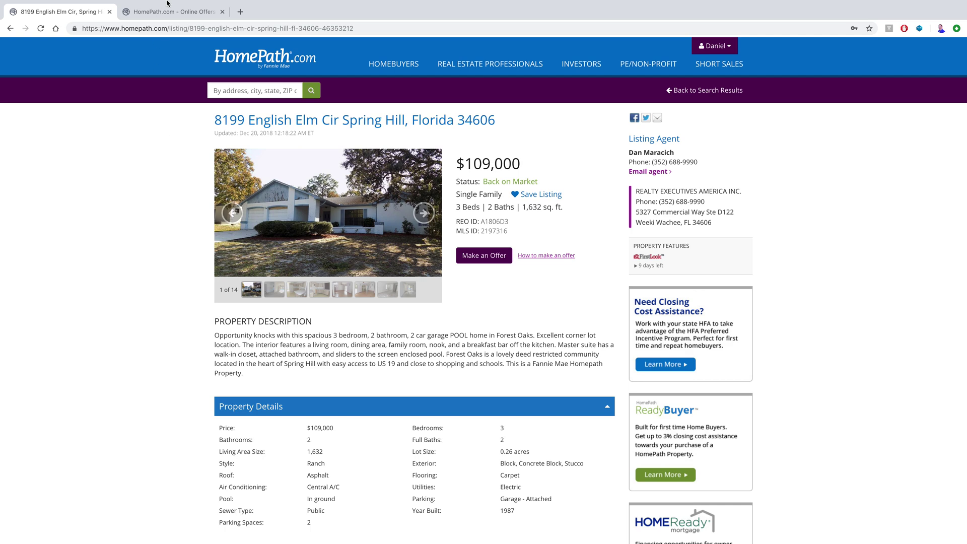
Go to myflroffice.net in a new browser tab
click(240, 12)
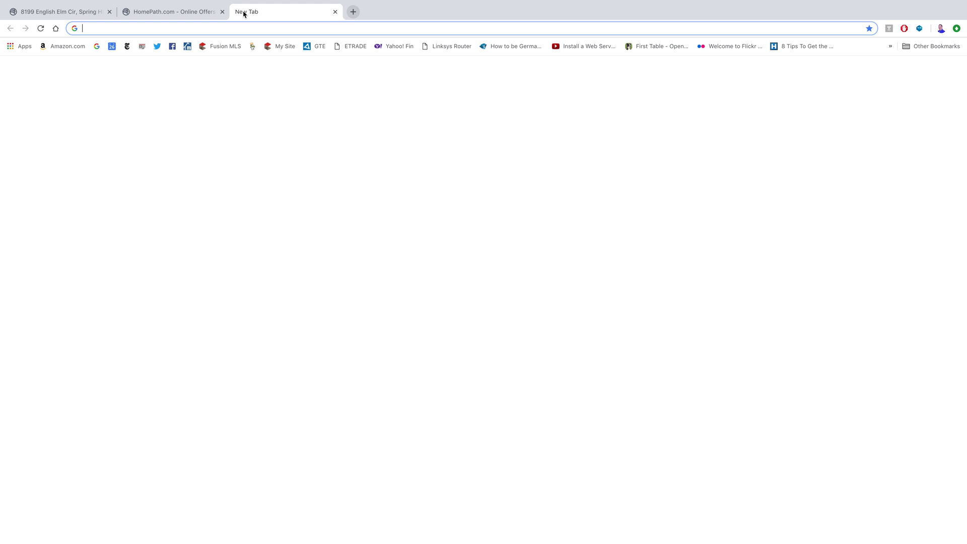
text(my)
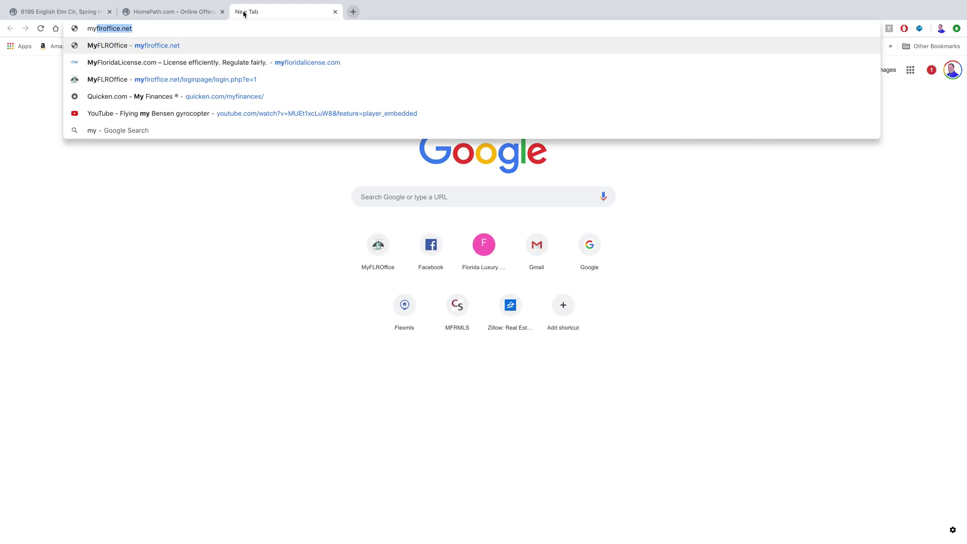
key(Return)
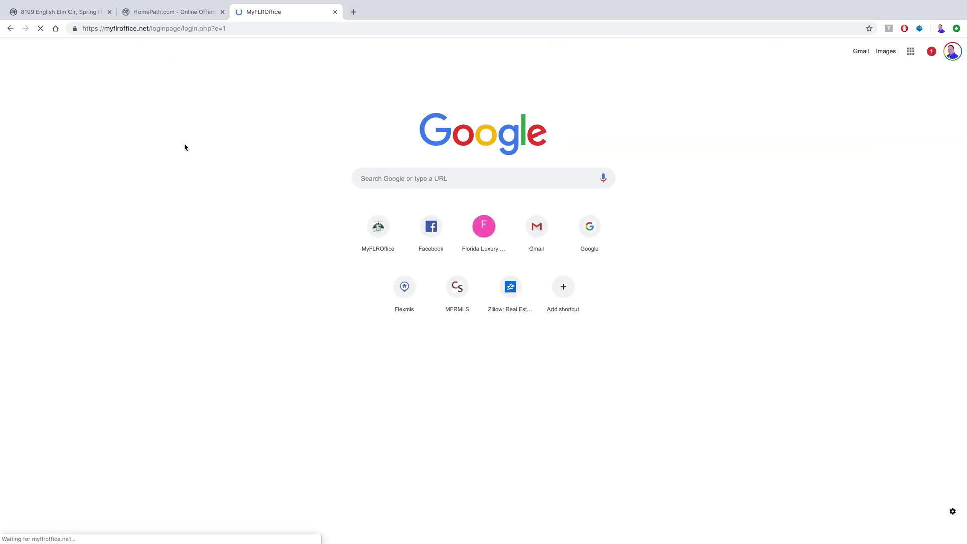
Sign in to MyFLROffice with the agent's NARID and account password
click(464, 245)
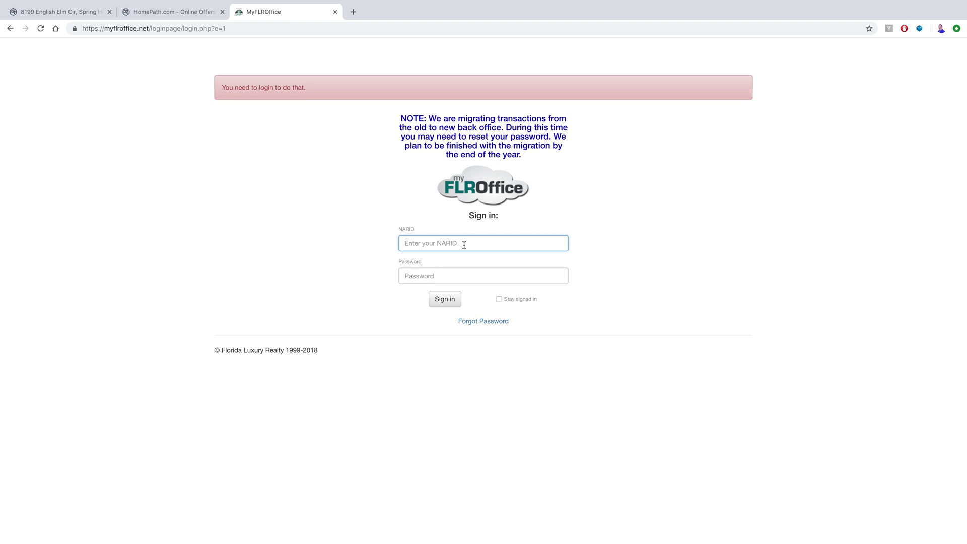
key(Tab)
text(********)
key(Return)
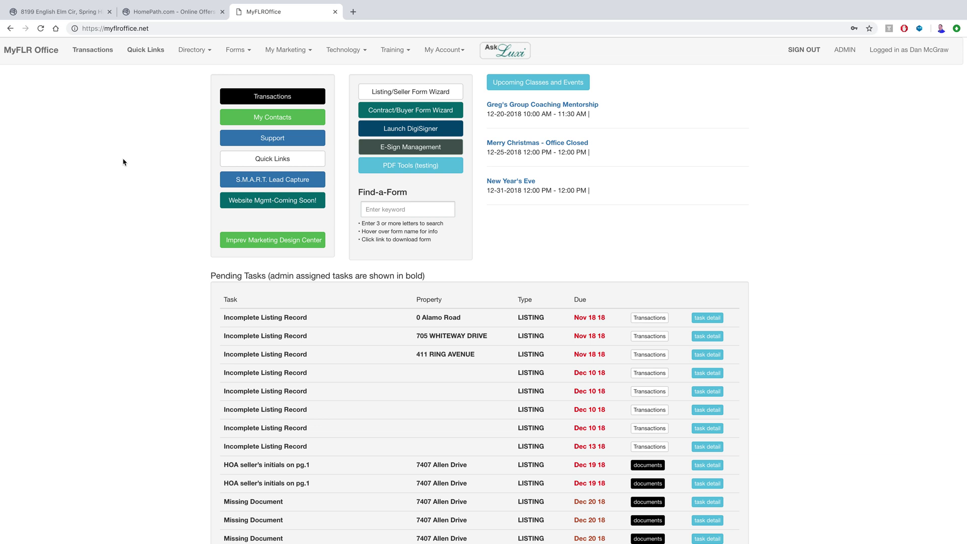
Save the ASIS Residential Contract PDF from Forms > Buyer Forms to Downloads and open it
click(245, 50)
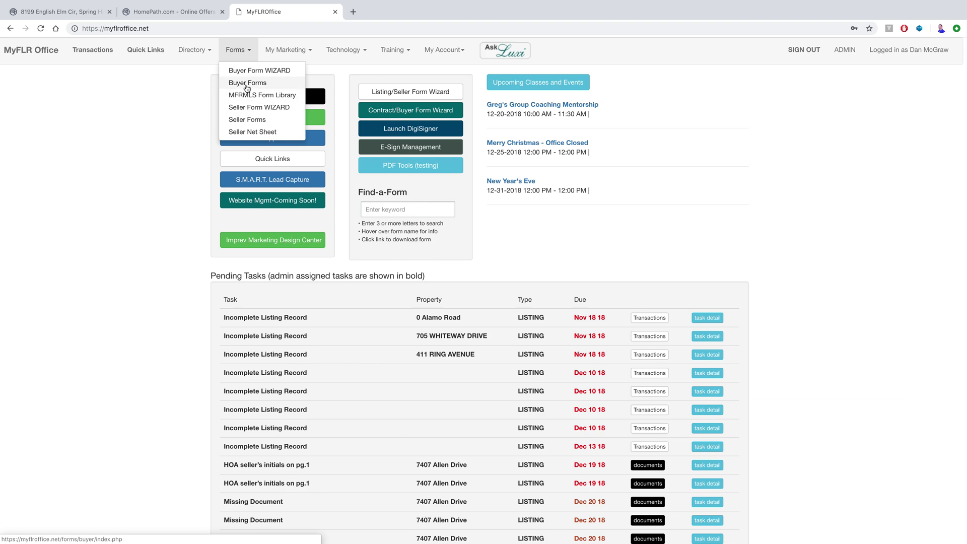
click(248, 83)
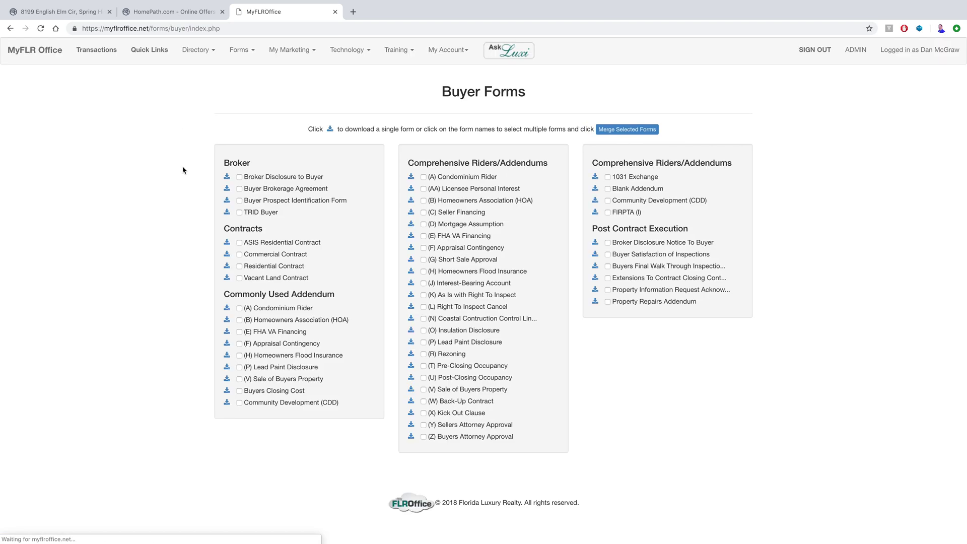
click(227, 244)
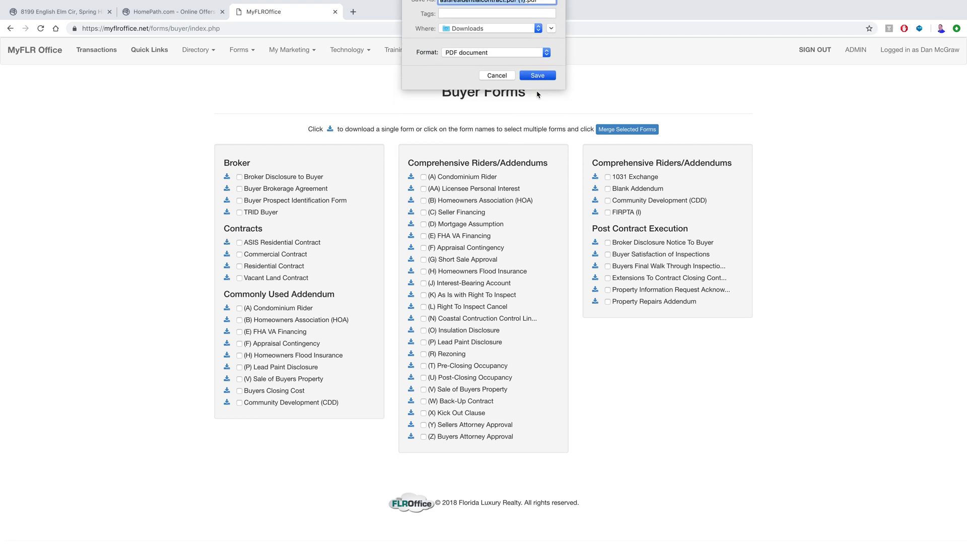
click(537, 75)
click(69, 534)
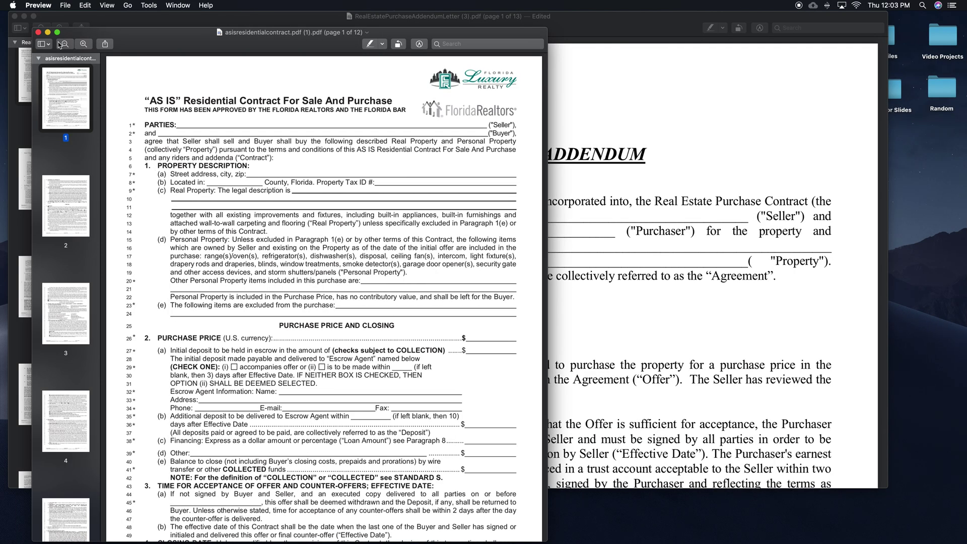
double_click(88, 34)
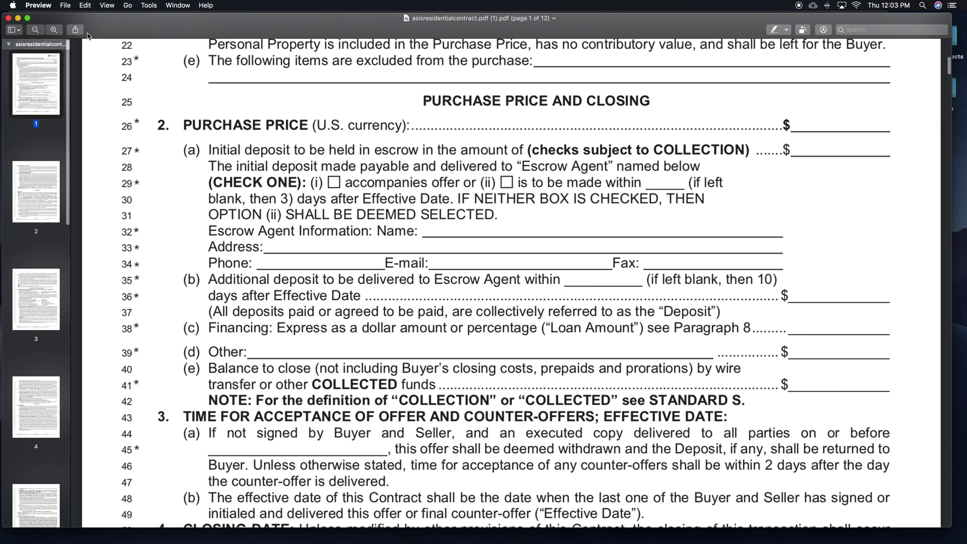
scroll(328, 133, up, 10)
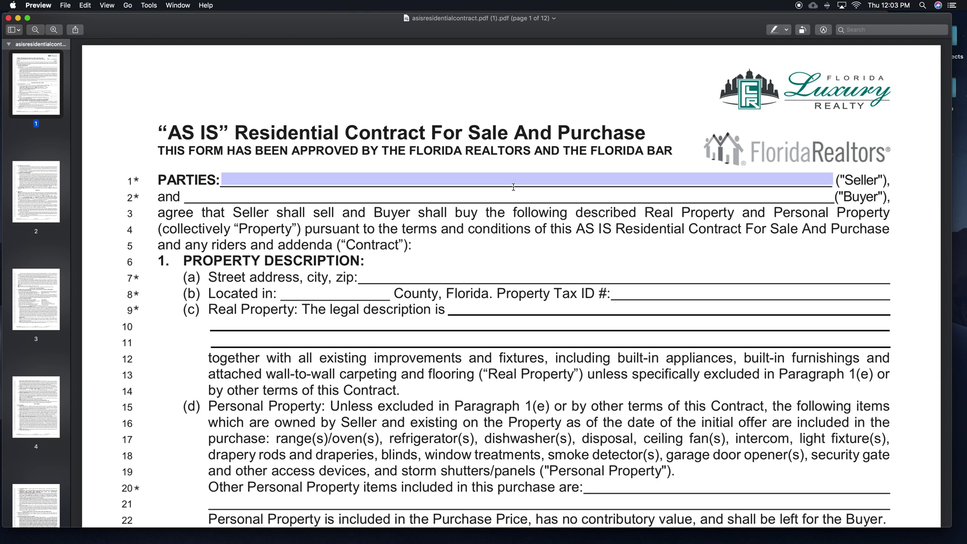
scroll(581, 196, down, 2)
scroll(580, 195, down, 1)
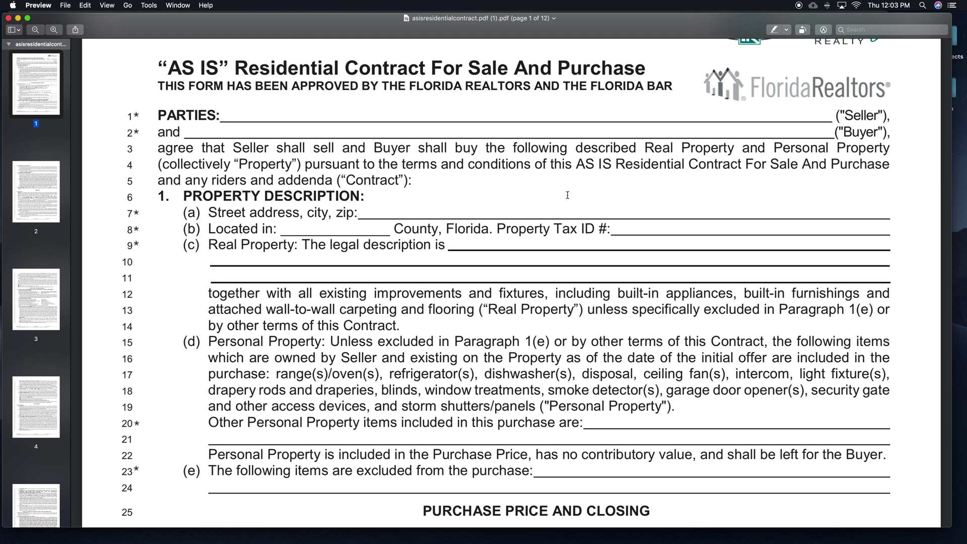
scroll(553, 212, down, 1)
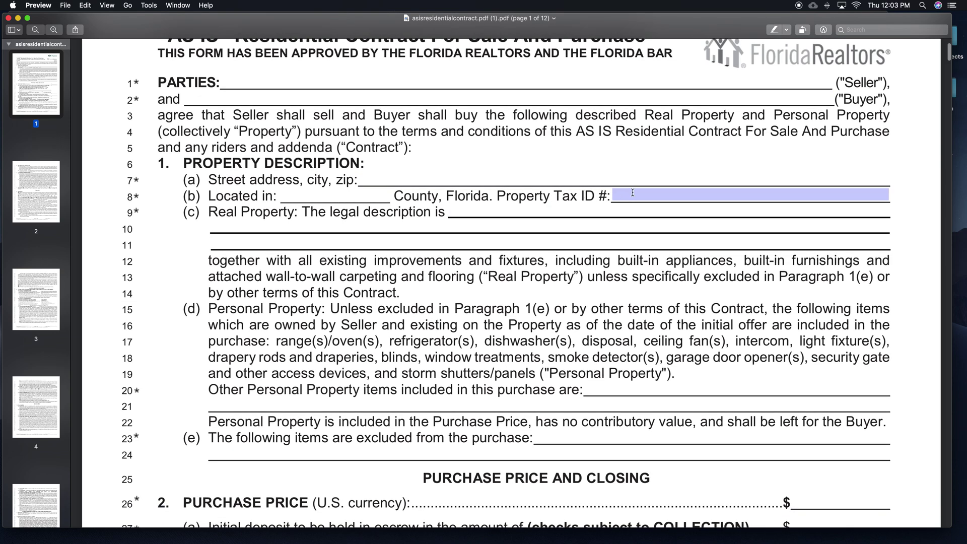
scroll(526, 240, down, 5)
scroll(526, 239, down, 2)
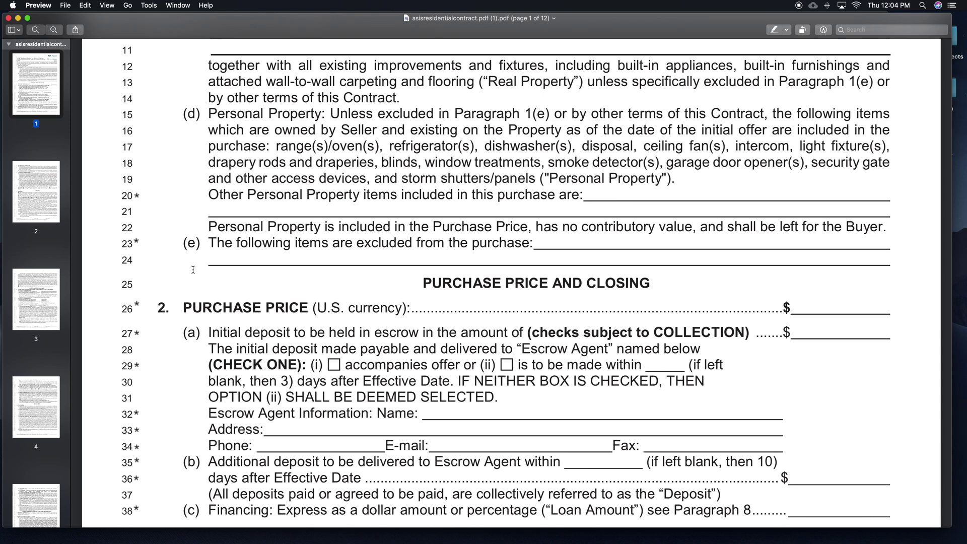
scroll(193, 270, down, 5)
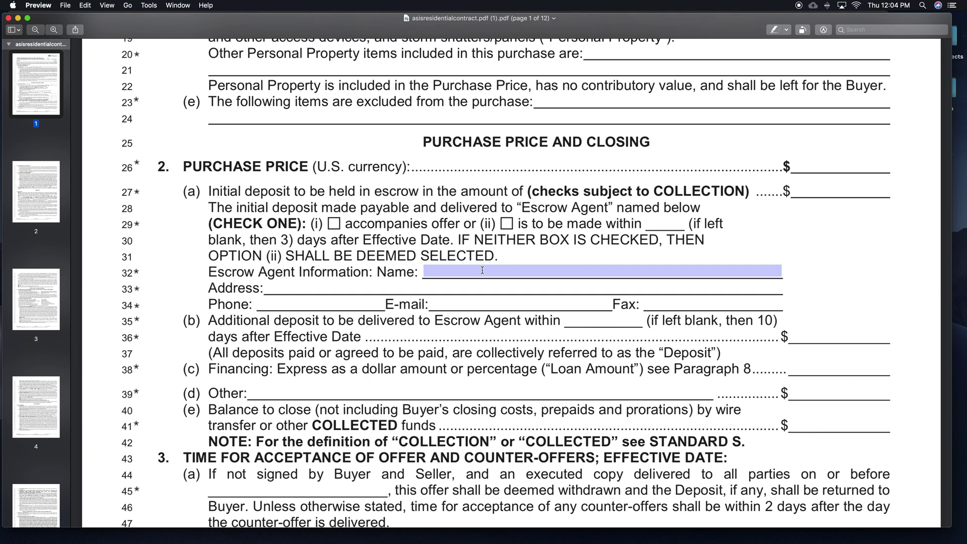
scroll(183, 274, down, 4)
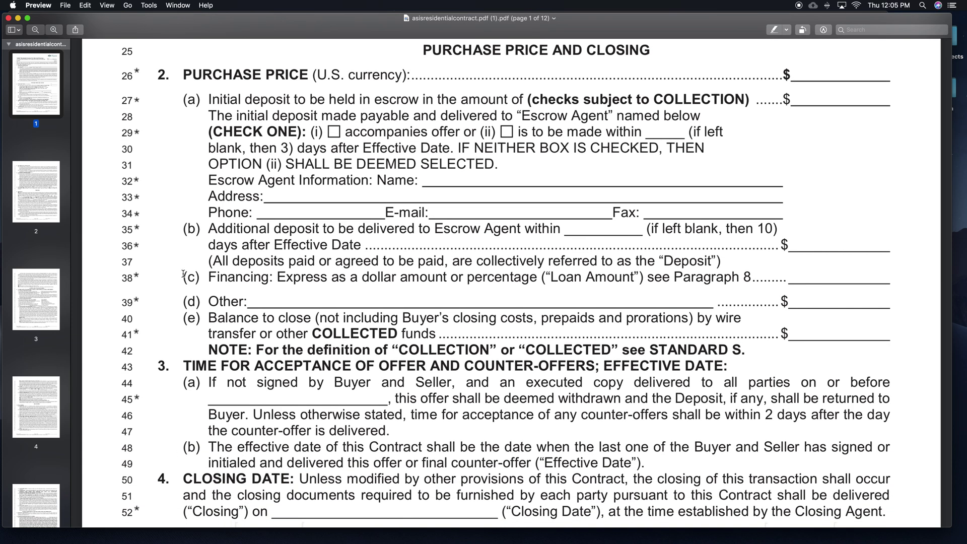
scroll(183, 273, down, 9)
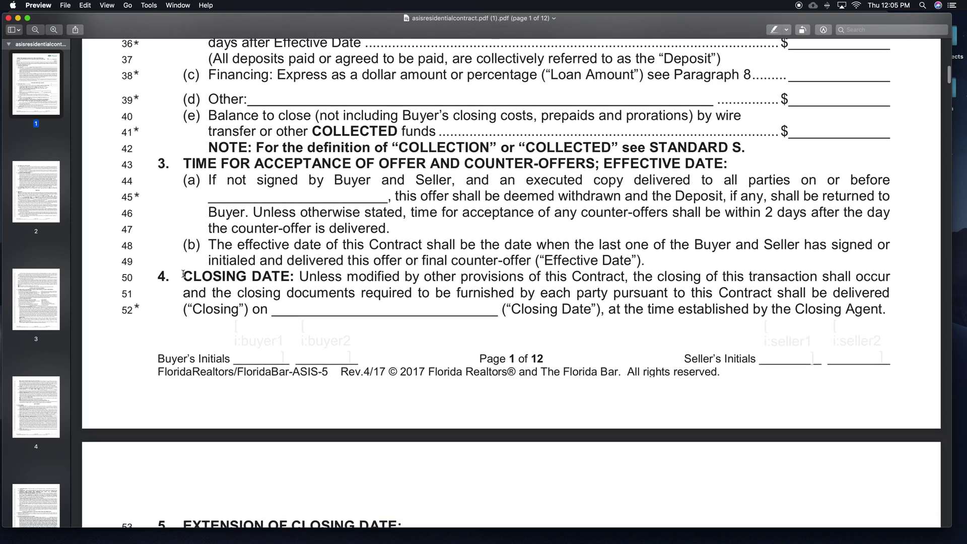
scroll(183, 274, down, 11)
scroll(183, 274, down, 10)
scroll(183, 273, up, 2)
scroll(183, 273, down, 3)
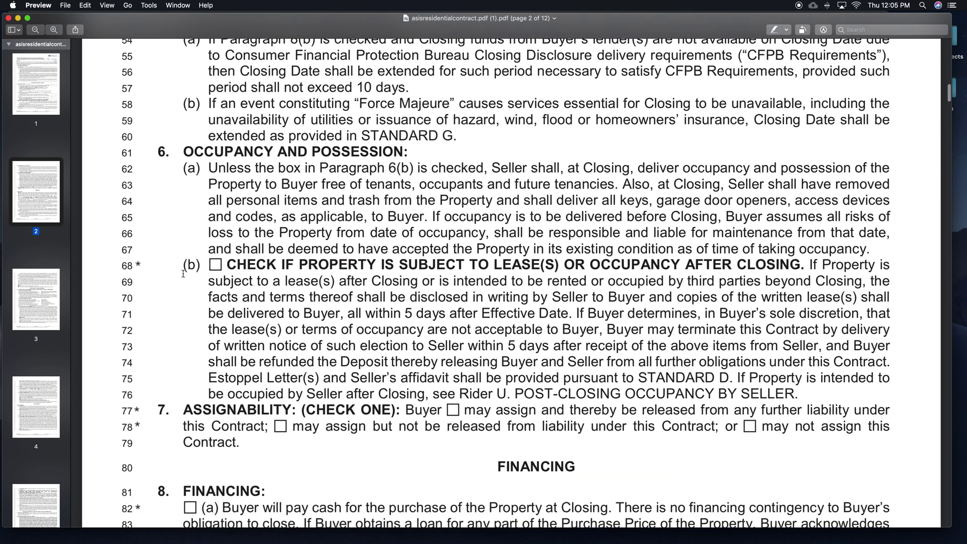
scroll(183, 273, down, 3)
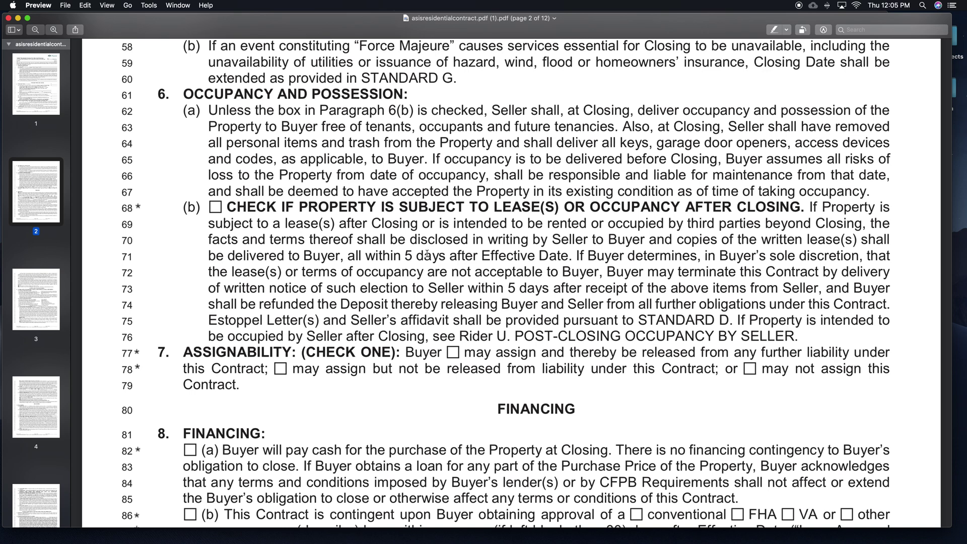
scroll(427, 255, down, 12)
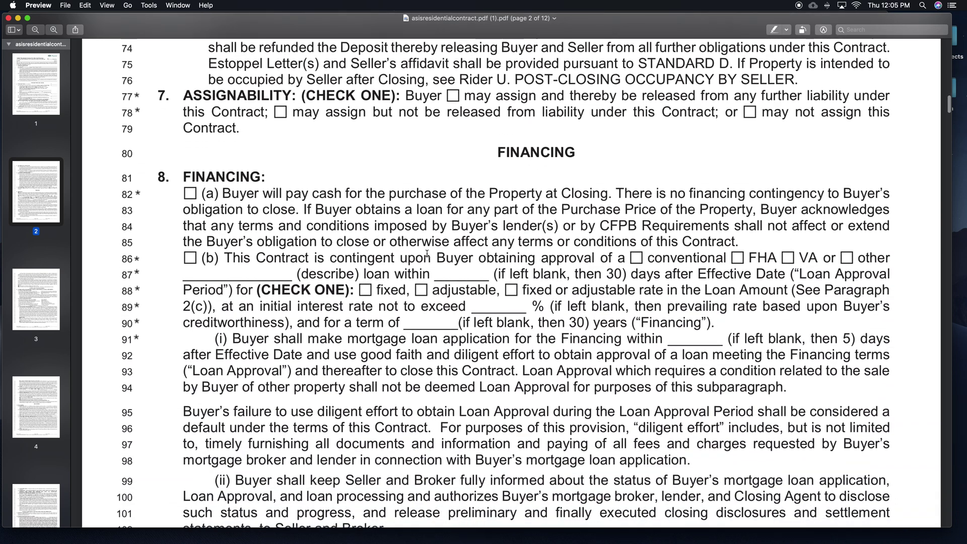
scroll(427, 255, down, 3)
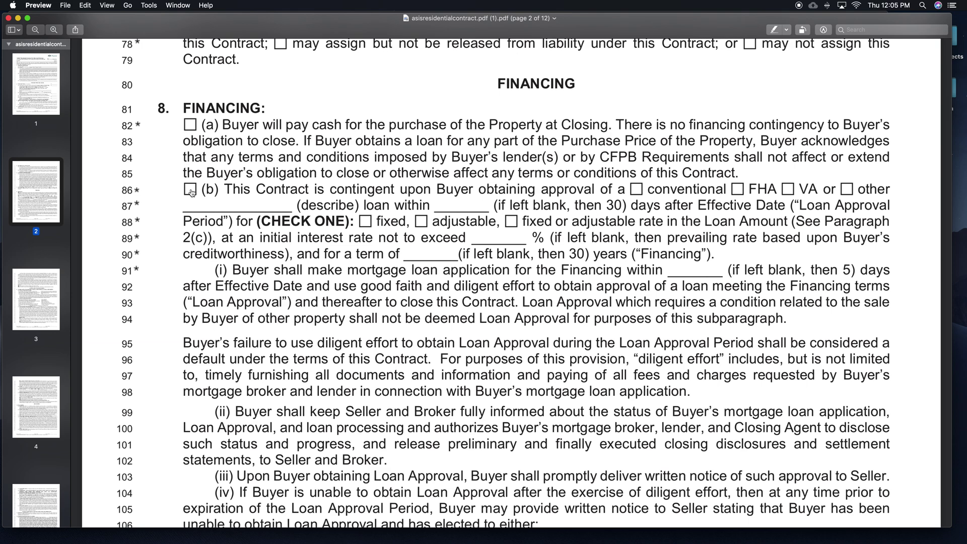
scroll(291, 308, down, 3)
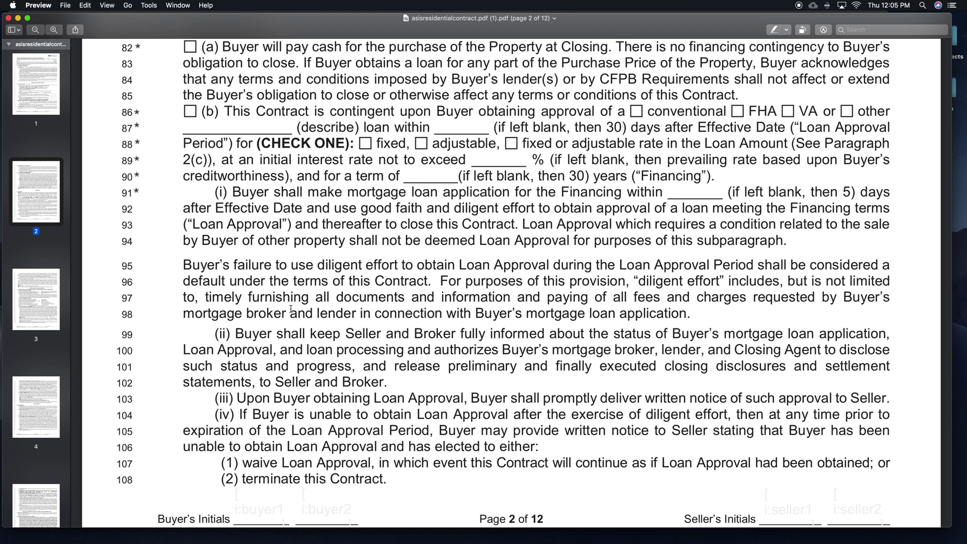
scroll(291, 309, down, 10)
scroll(291, 309, down, 9)
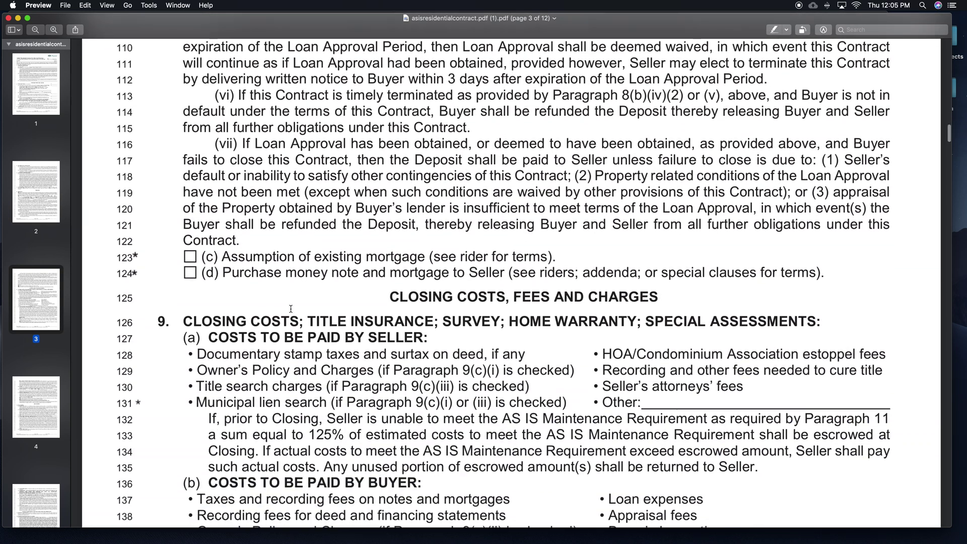
scroll(291, 309, down, 5)
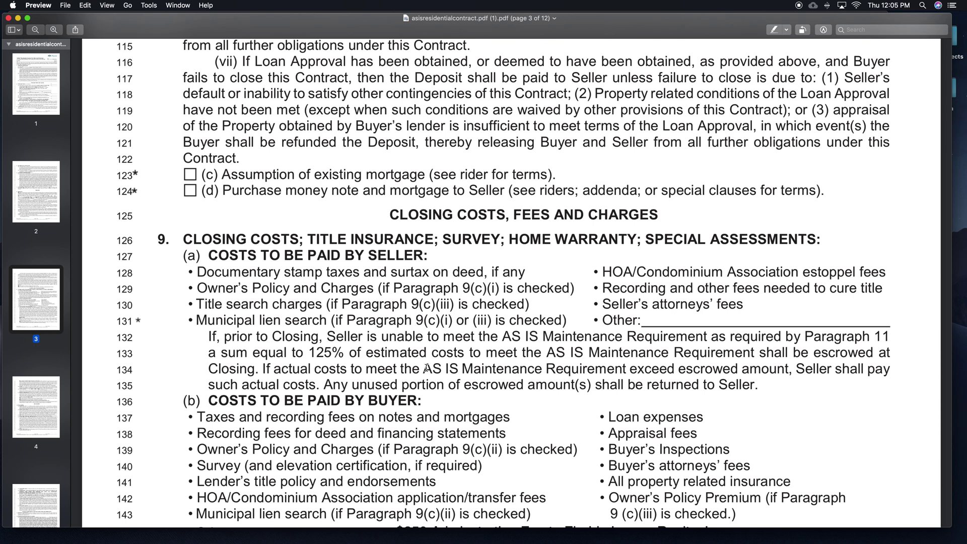
scroll(391, 261, down, 5)
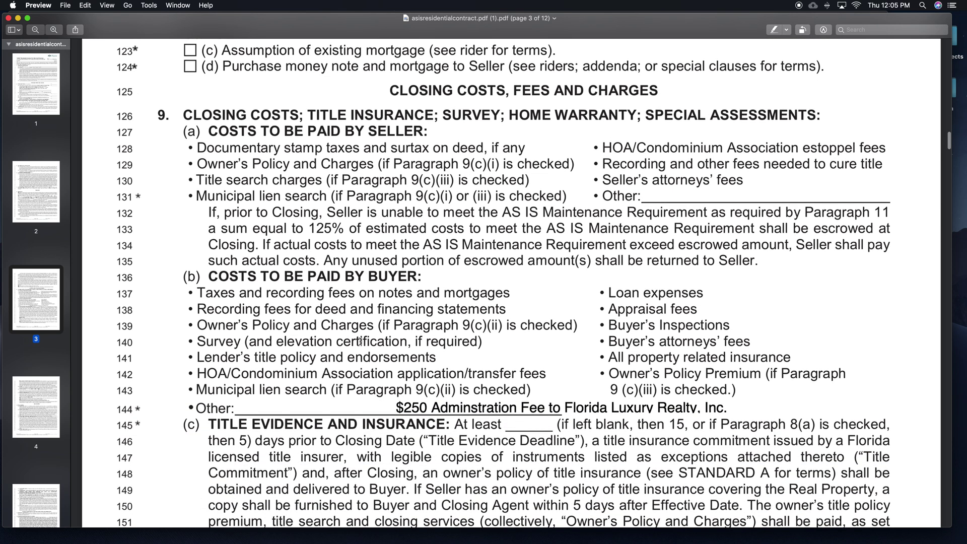
scroll(383, 211, up, 3)
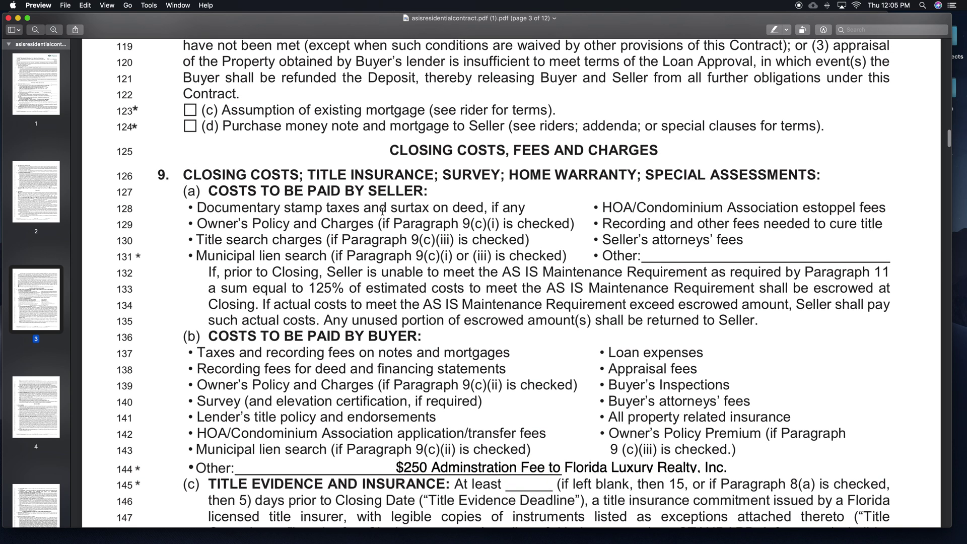